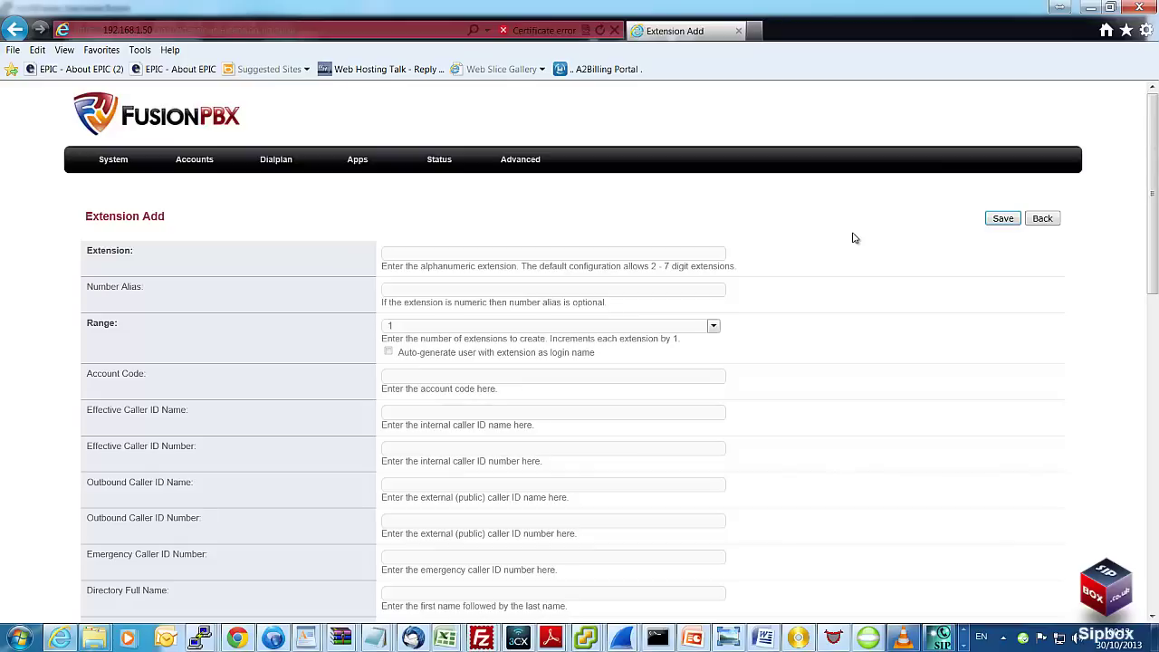
- Enter extension 200, with the user's full name as effective caller ID name and 200 as number
text(200)
scroll(875, 271, down, 1)
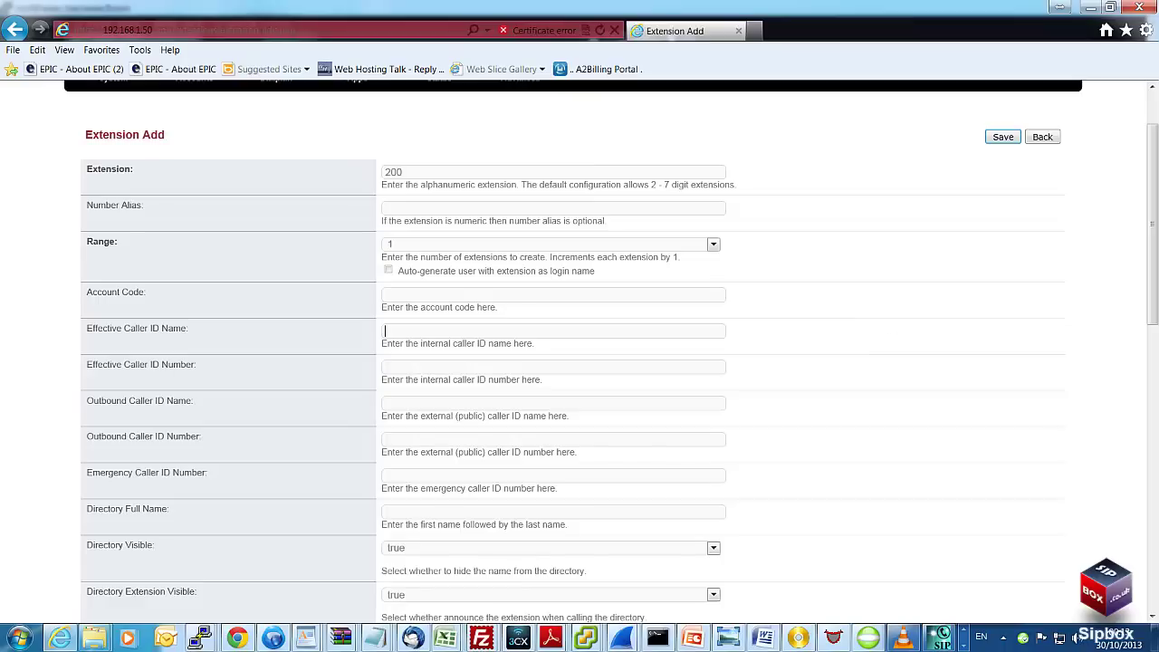
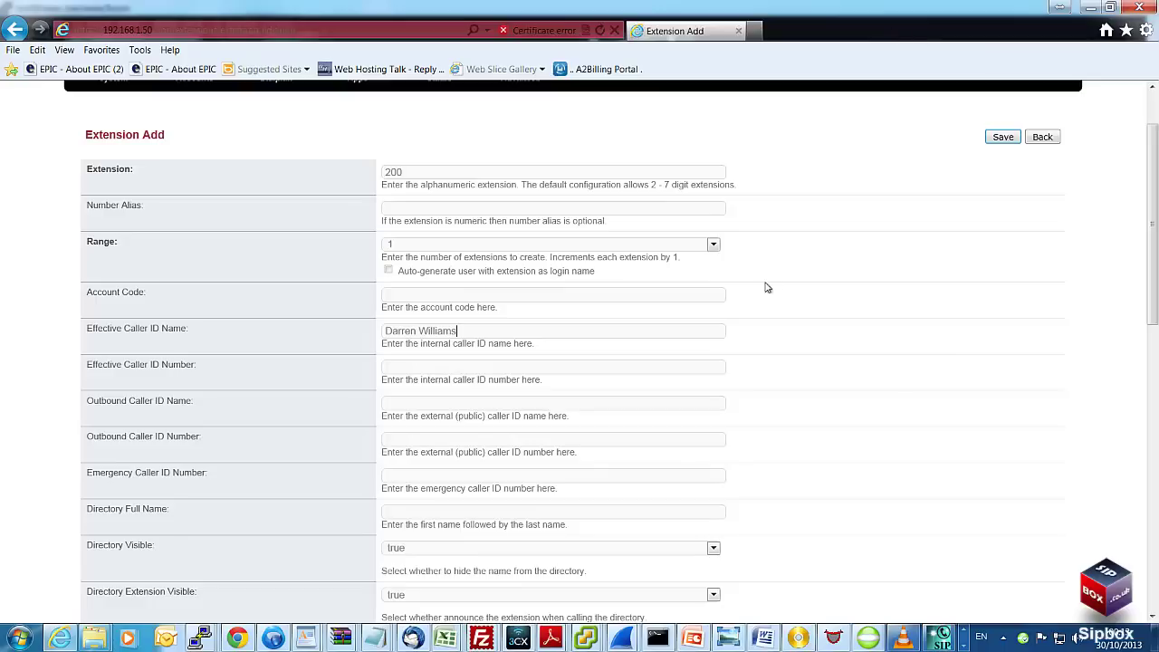
click(667, 371)
text(200)
- Copy the effective caller ID name into the Outbound Caller ID Name field
click(638, 335)
triple_click(406, 331)
key(ctrl+c)
click(425, 401)
key(ctrl+v)
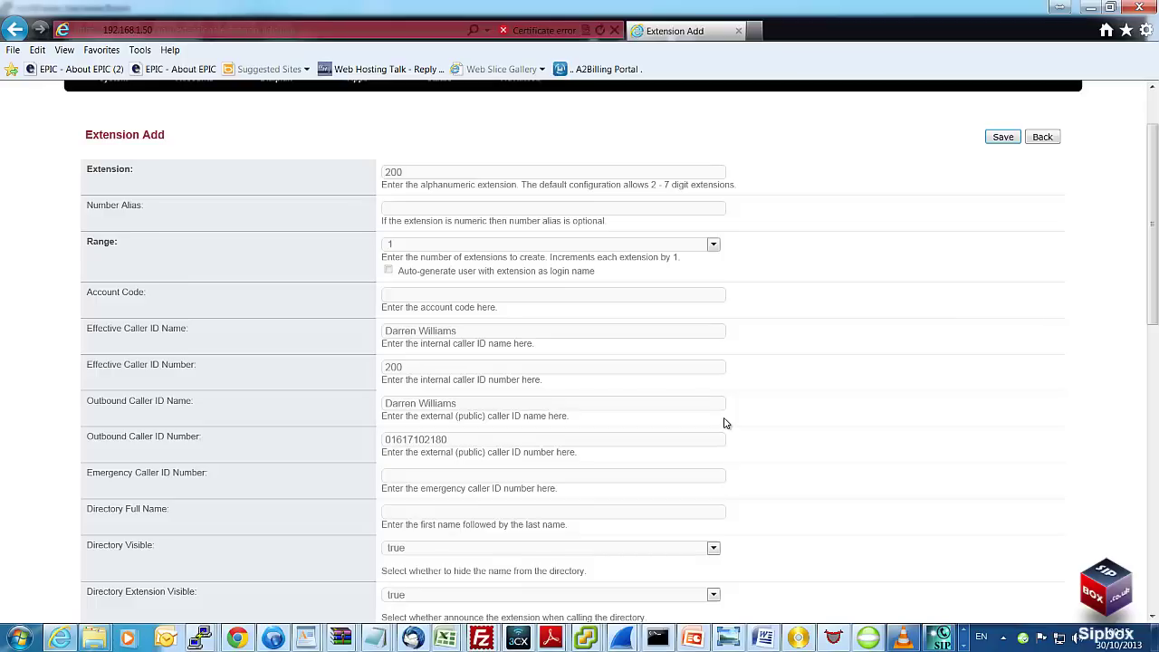
- Enter the outbound caller ID number in international format, replacing the leading zero with 44
text(44)
drag(454, 439, 382, 439)
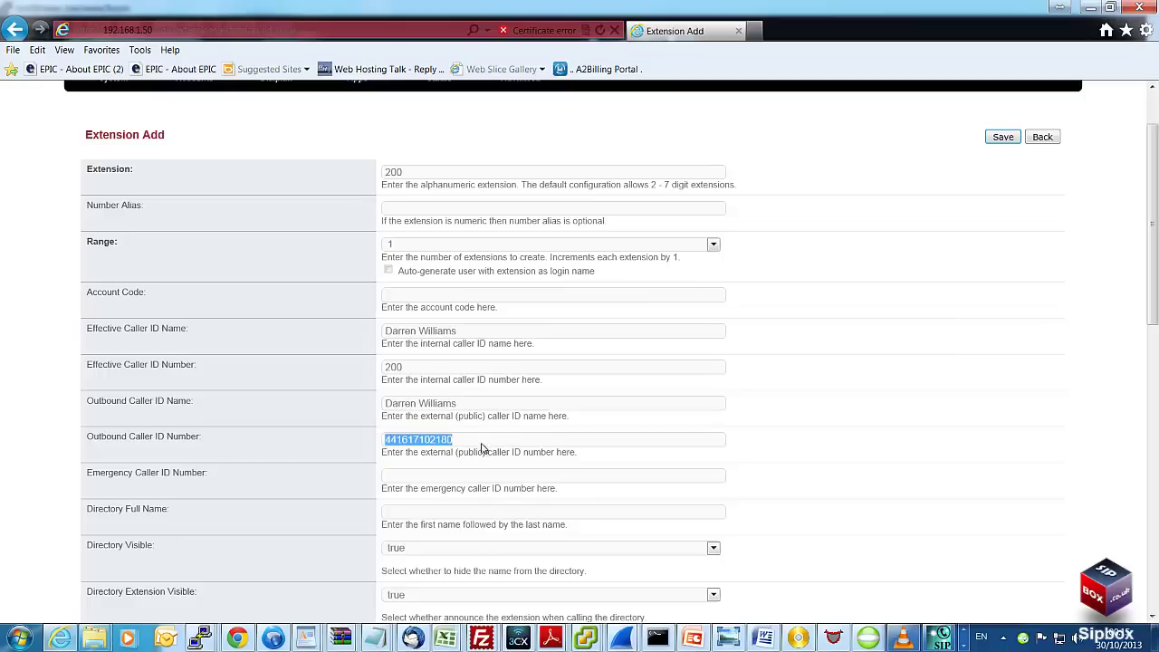
click(510, 443)
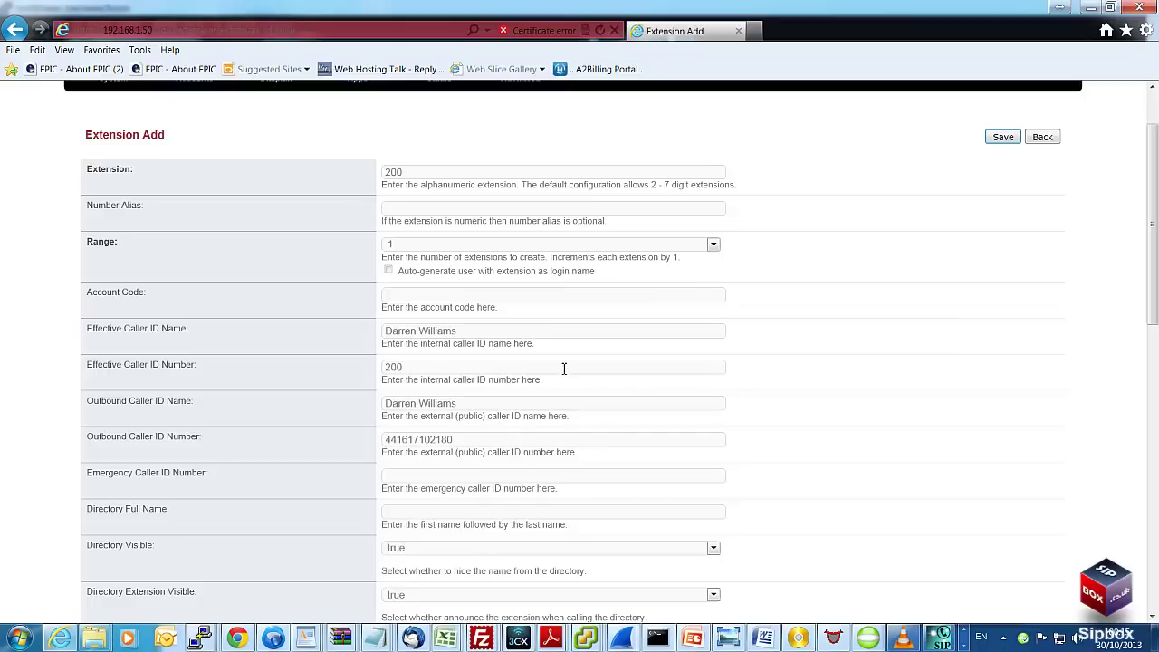
- Save extension 200 from the bottom of the Extension Add form
scroll(563, 368, down, 3)
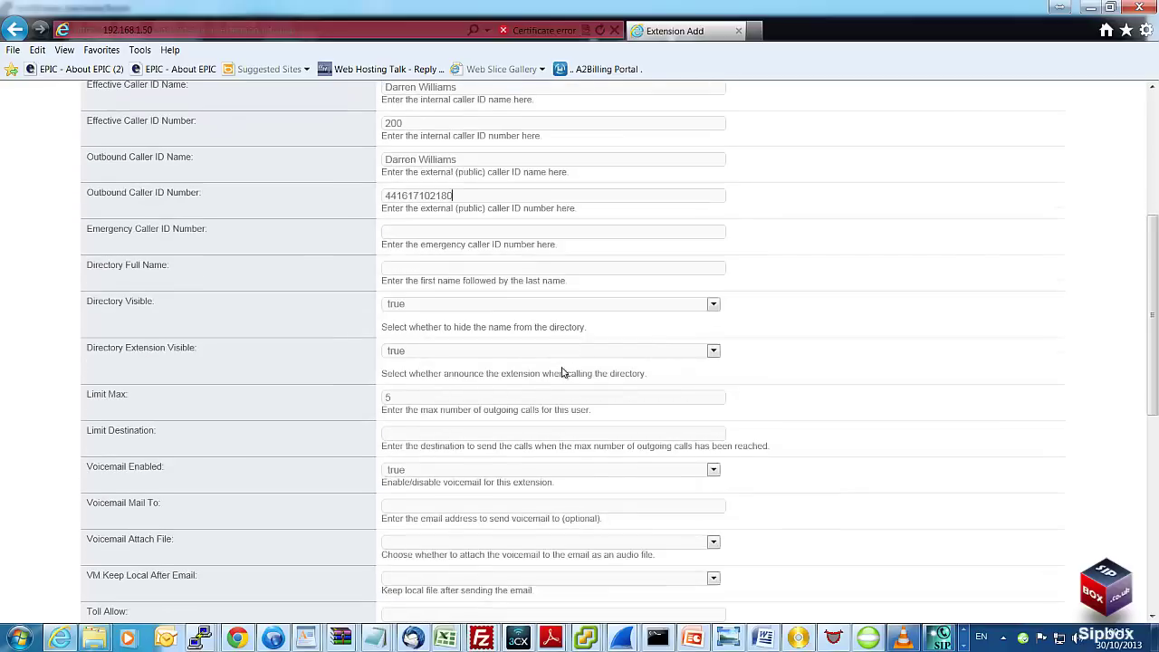
scroll(563, 369, down, 2)
scroll(563, 368, down, 2)
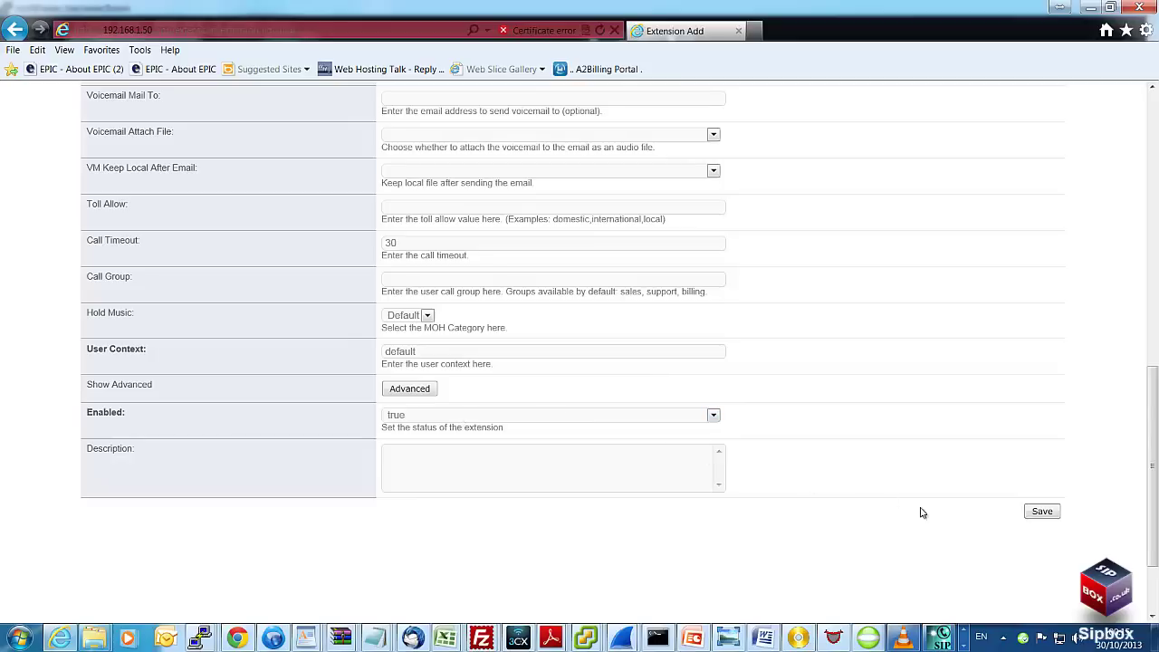
click(1041, 512)
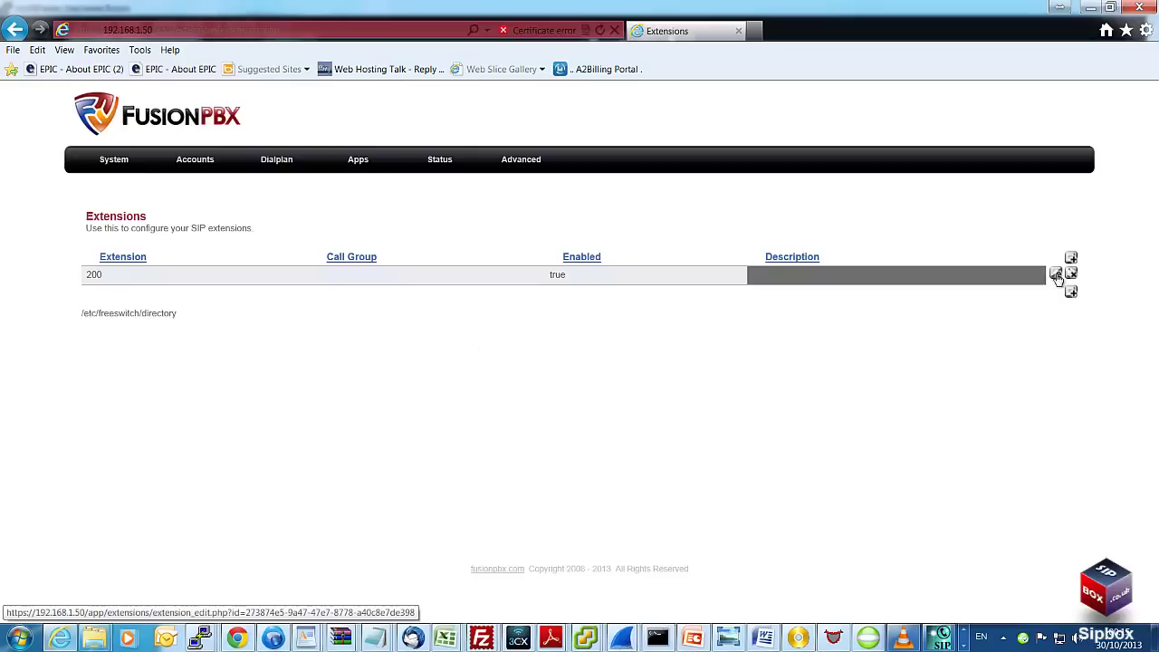
click(1056, 275)
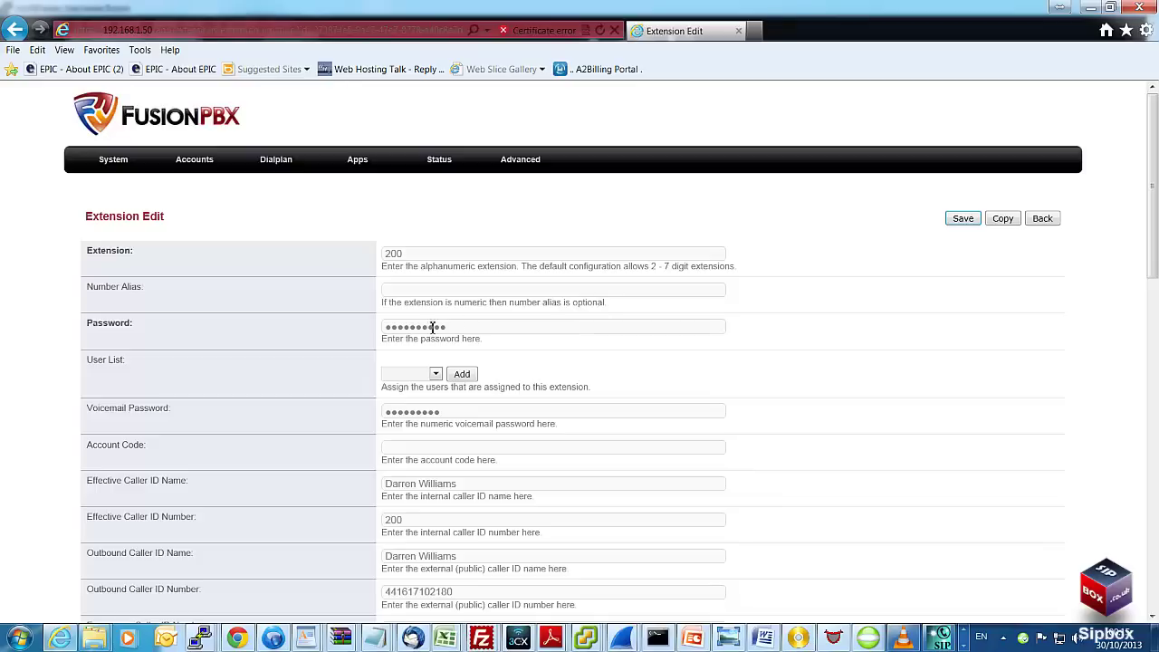
click(537, 328)
drag(529, 338, 569, 343)
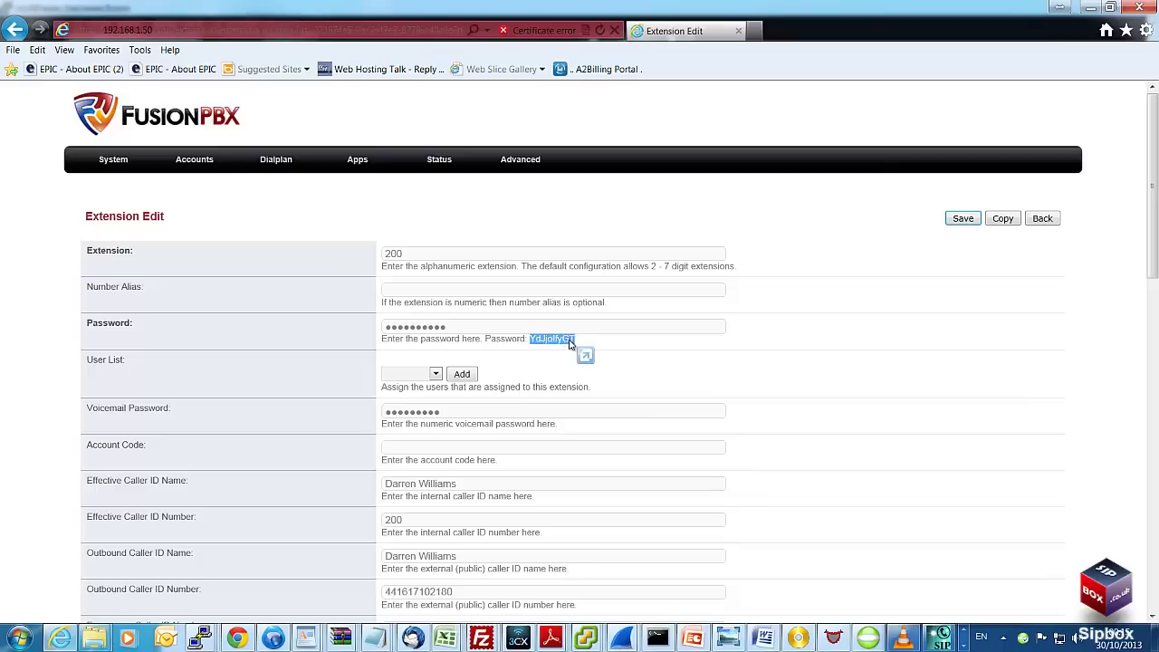
click(459, 261)
drag(438, 255, 376, 249)
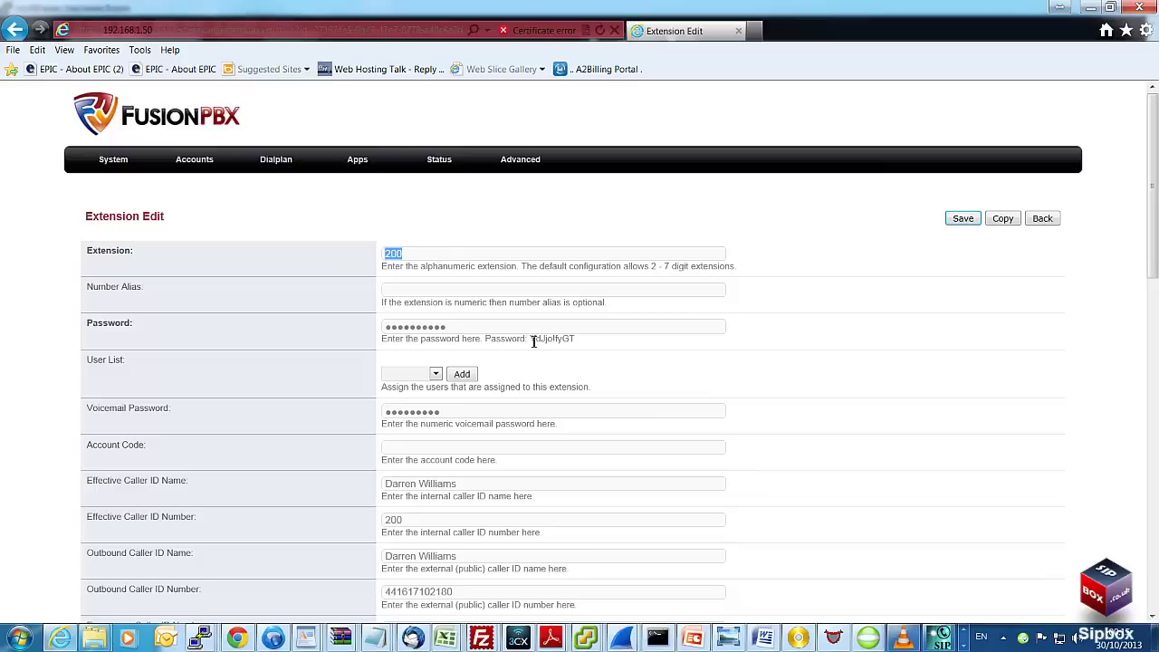
drag(530, 339, 571, 342)
scroll(793, 354, down, 1)
scroll(793, 355, down, 8)
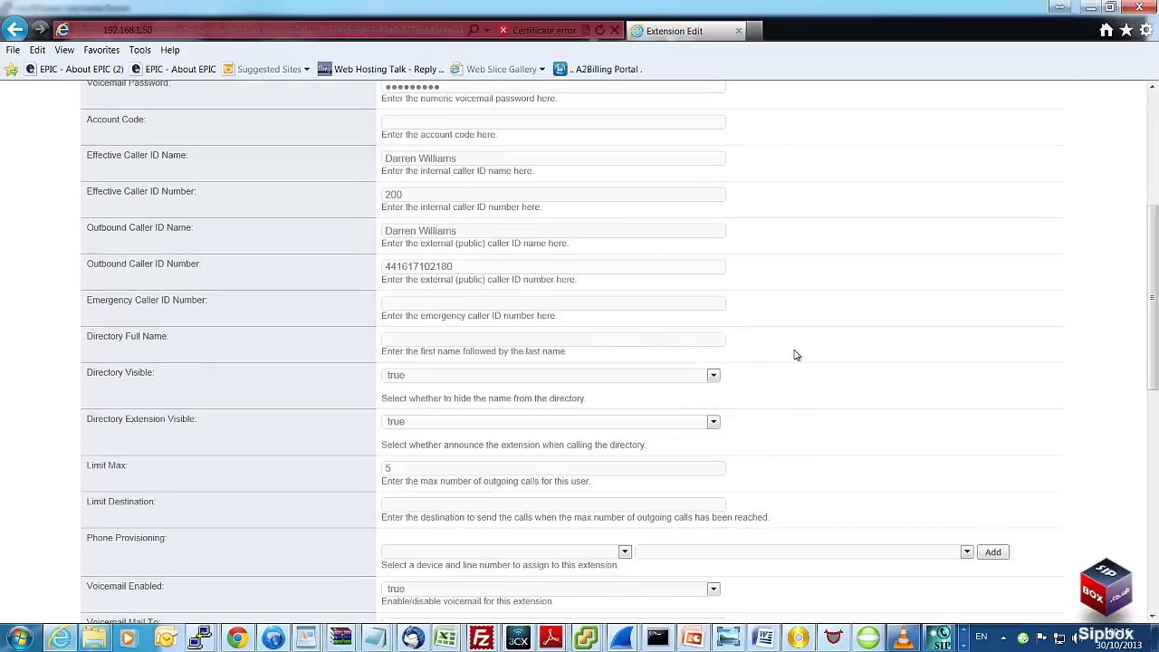
scroll(820, 361, up, 10)
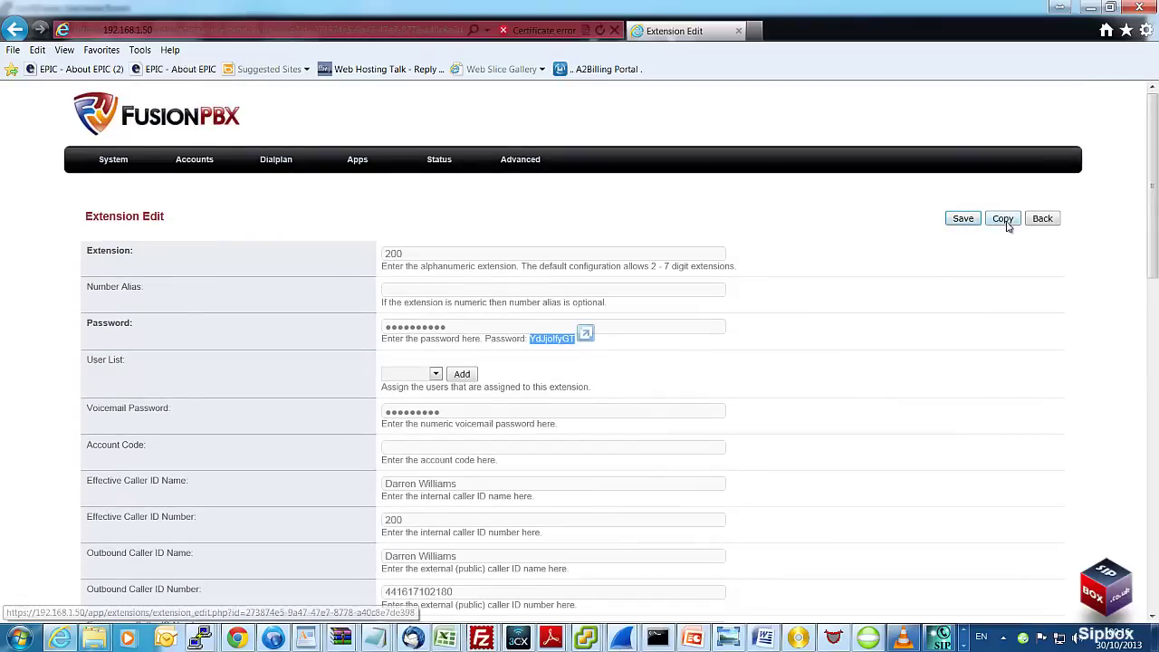
click(1041, 221)
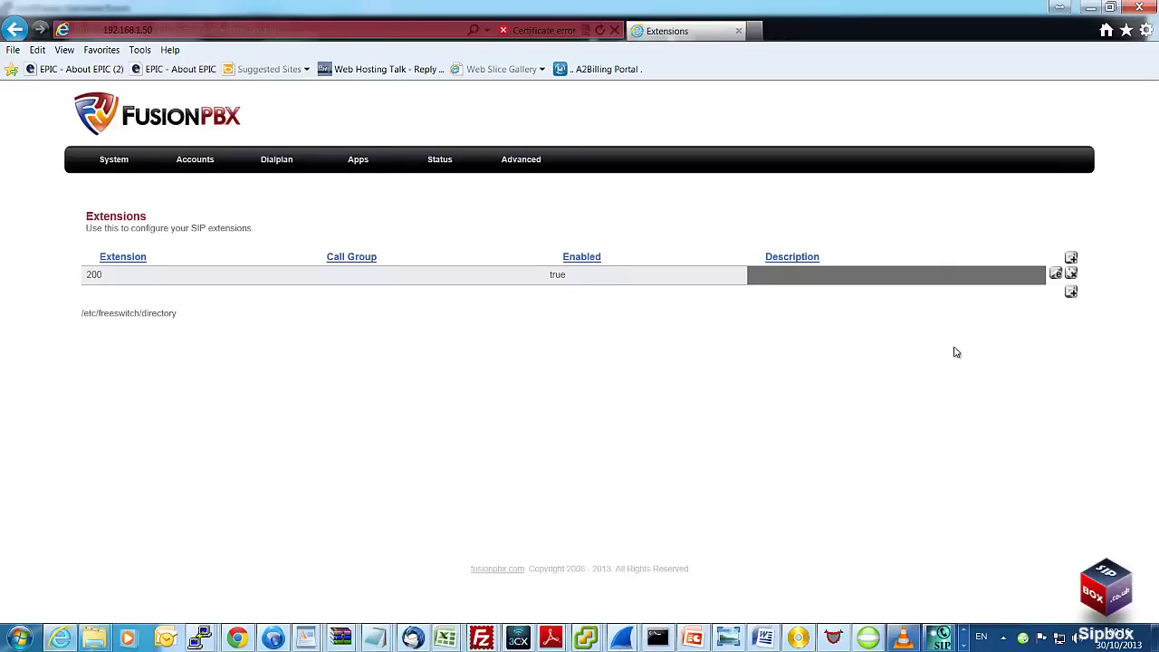
- Add a batch of 9 extensions starting at 201, with Range set to 9, and save
click(1071, 294)
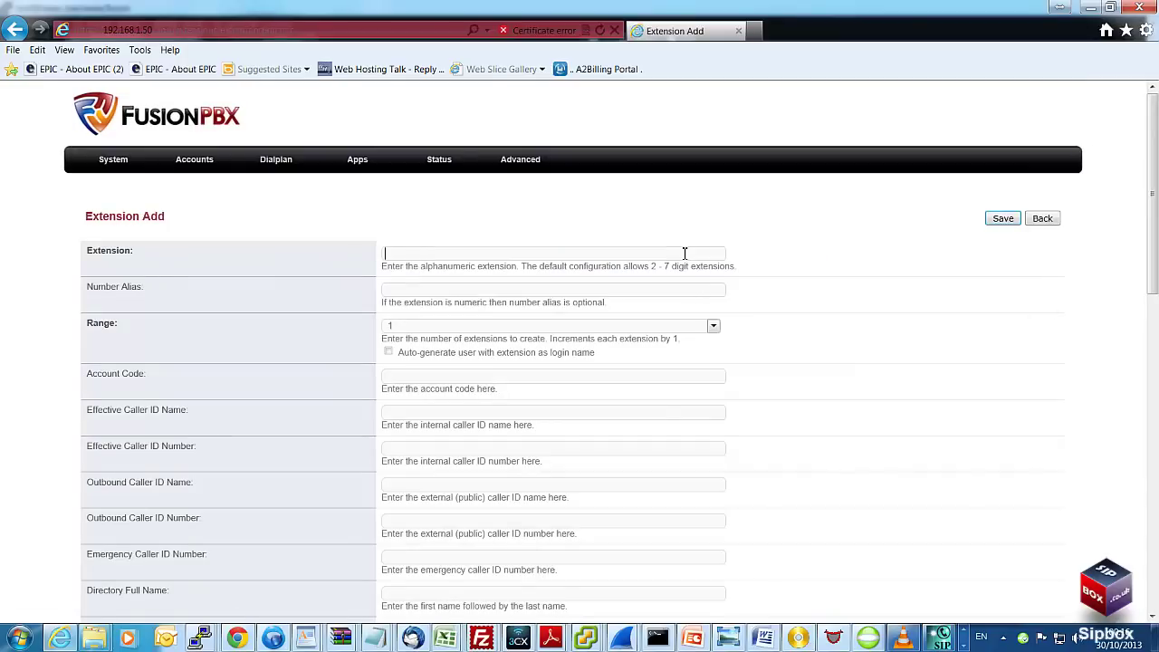
text(201)
click(714, 328)
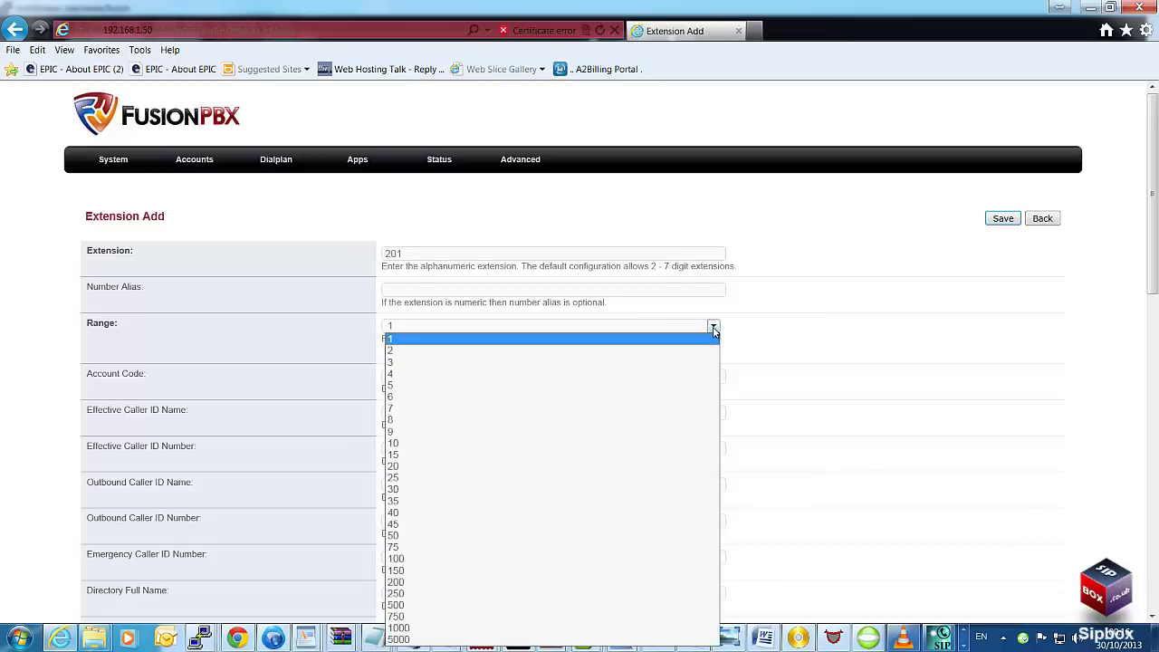
click(609, 433)
scroll(787, 434, down, 3)
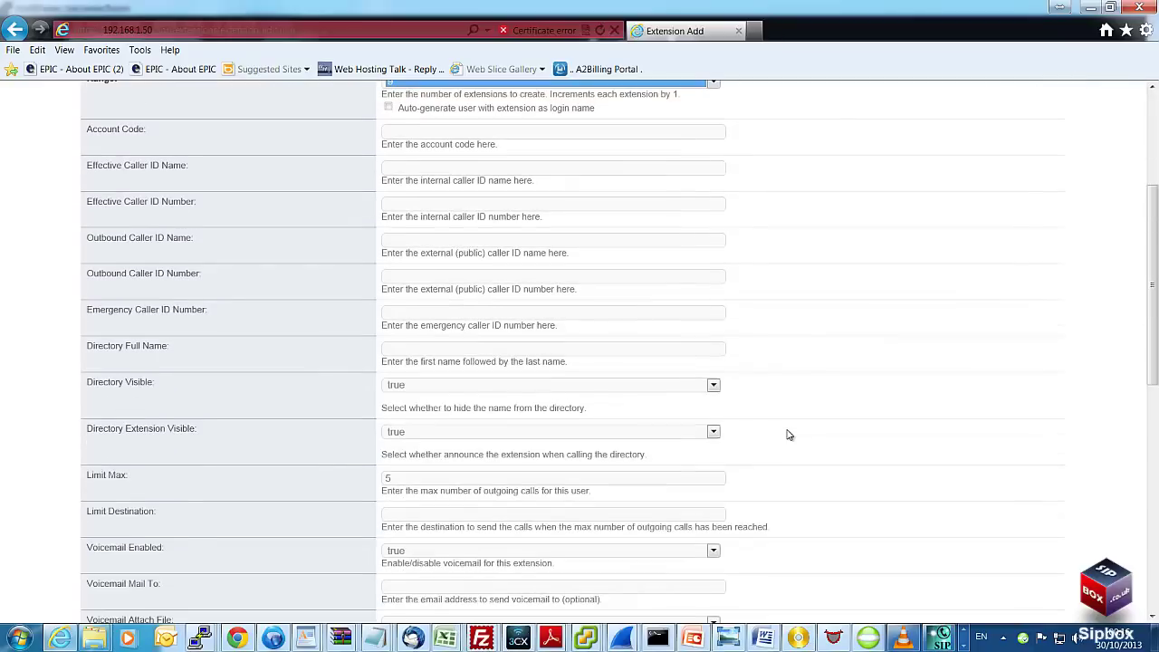
scroll(788, 434, down, 4)
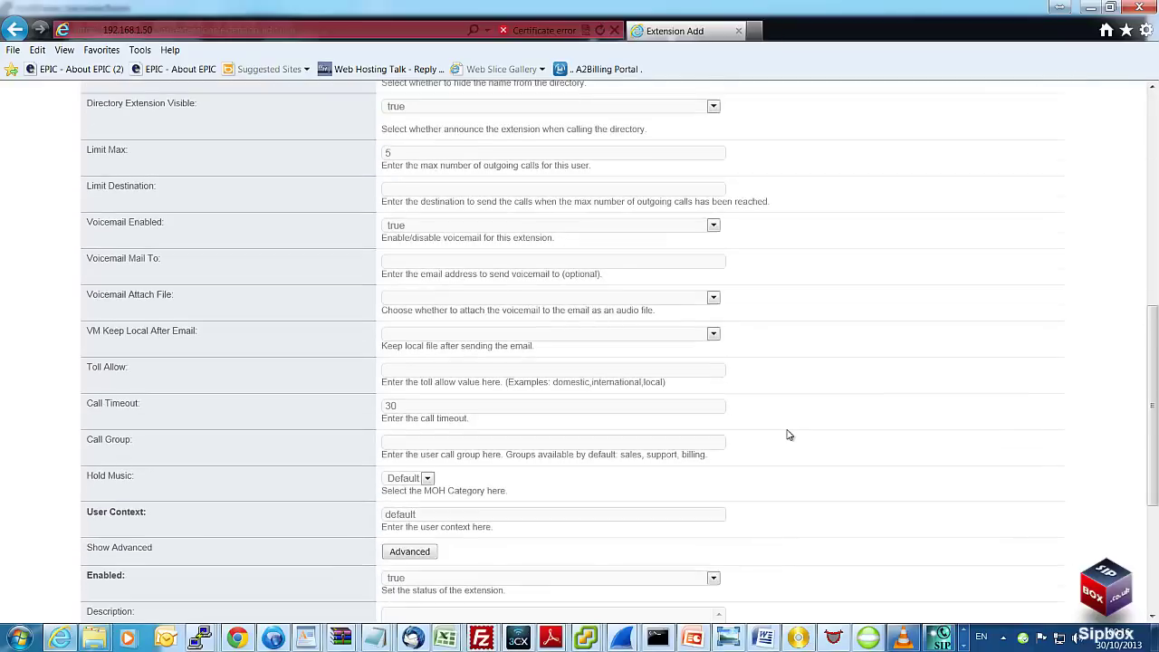
scroll(788, 434, down, 1)
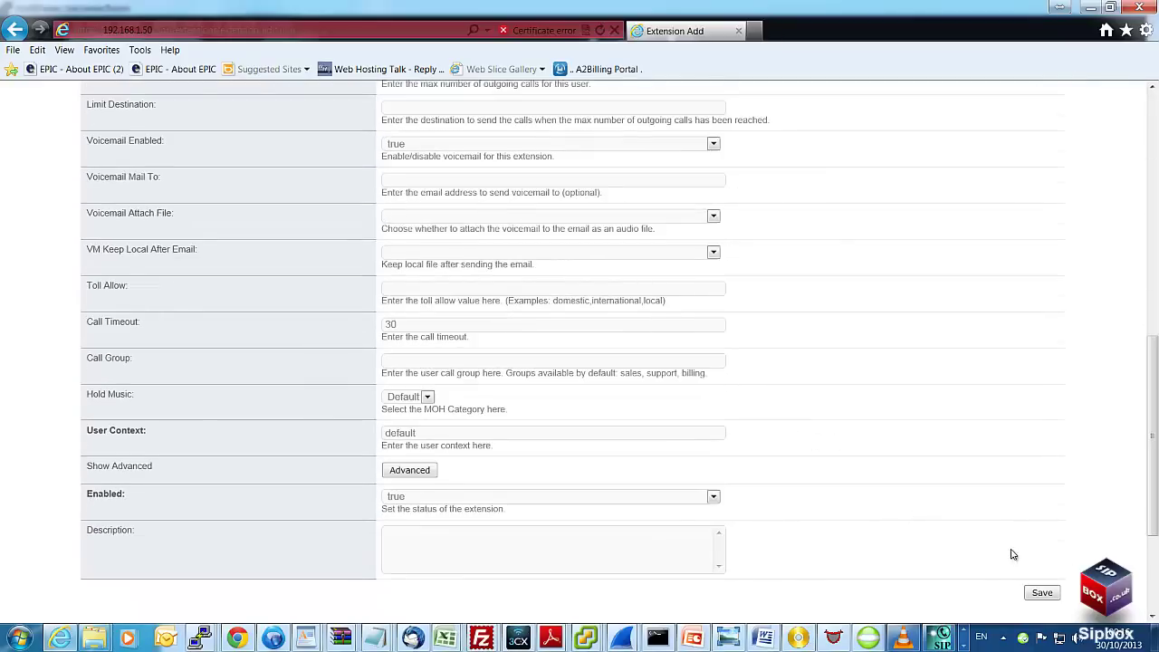
click(1043, 594)
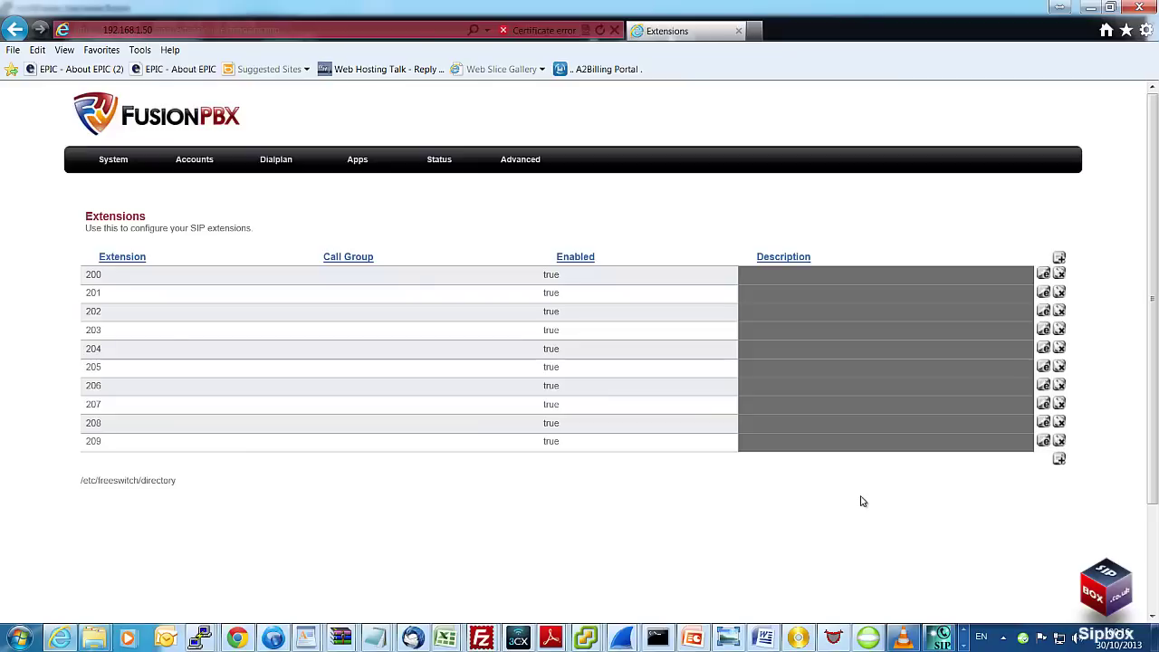
- Highlight the Enabled values of extensions 200 through 206 in the list
double_click(547, 275)
double_click(548, 293)
double_click(552, 312)
drag(555, 316, 560, 318)
double_click(549, 330)
double_click(552, 350)
double_click(549, 367)
double_click(548, 386)
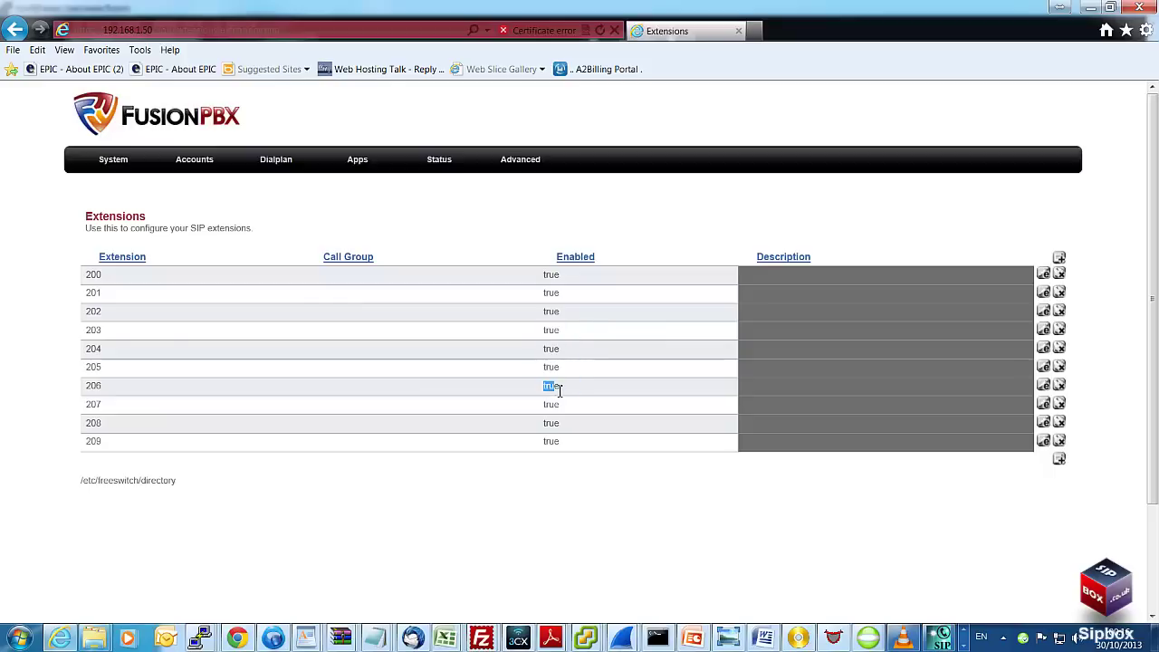